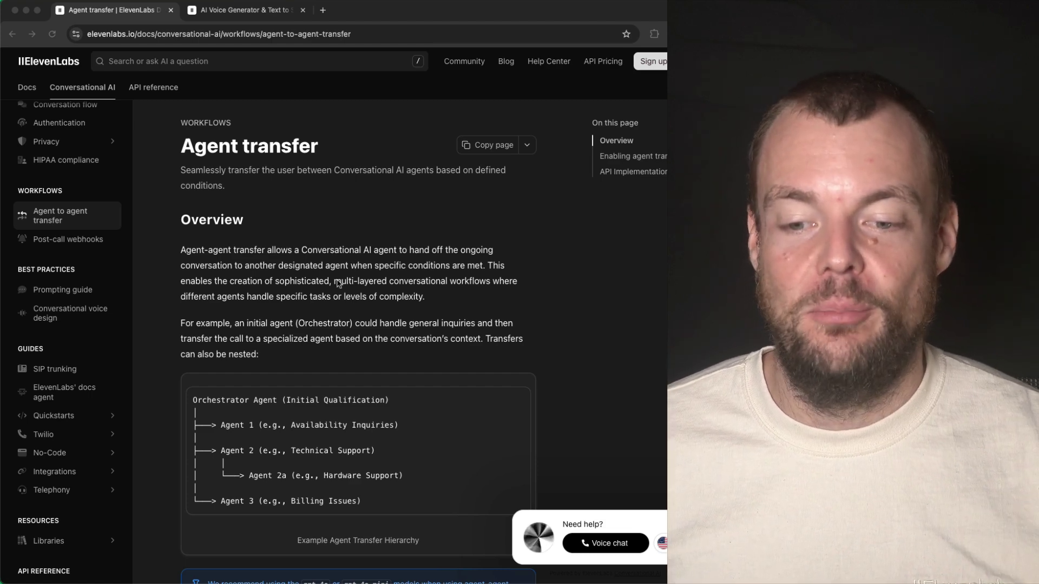
Step: Highlight each hierarchy line (Availability, Agent 1, 2, 2a, 3), then bring up Papa Bear's test page
{"action": "scroll", "coordinate": [286, 292], "scroll_direction": "down", "scroll_amount": 4}
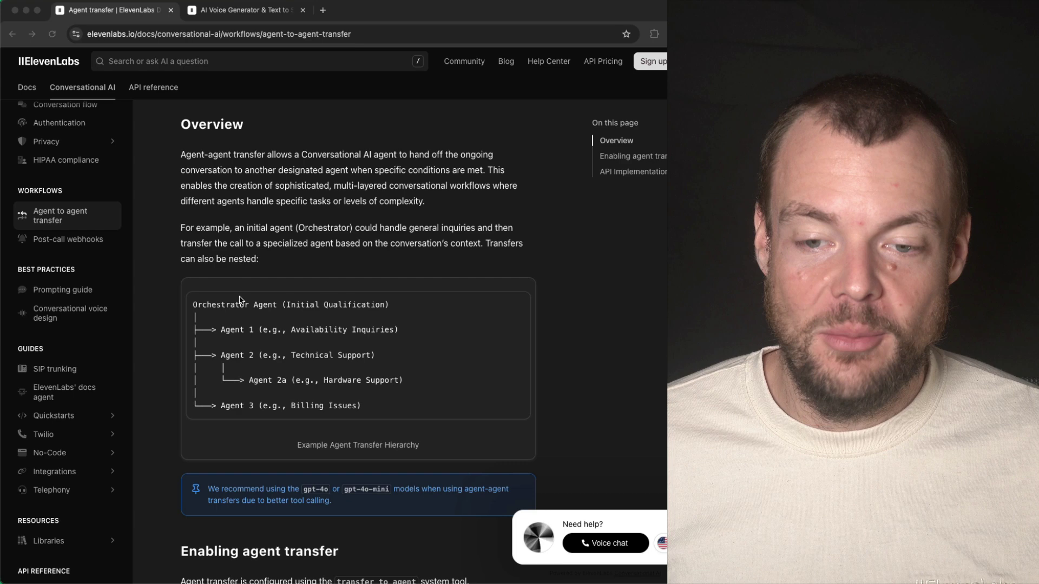
{"action": "scroll", "coordinate": [243, 323], "scroll_direction": "down", "scroll_amount": 1}
{"action": "double_click", "coordinate": [307, 317]}
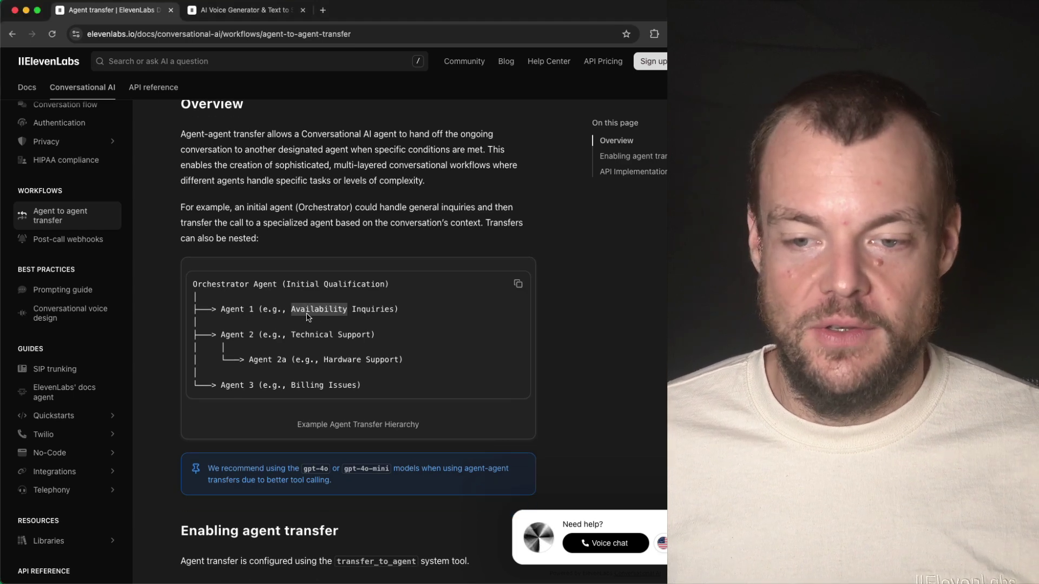
{"action": "triple_click", "coordinate": [327, 316]}
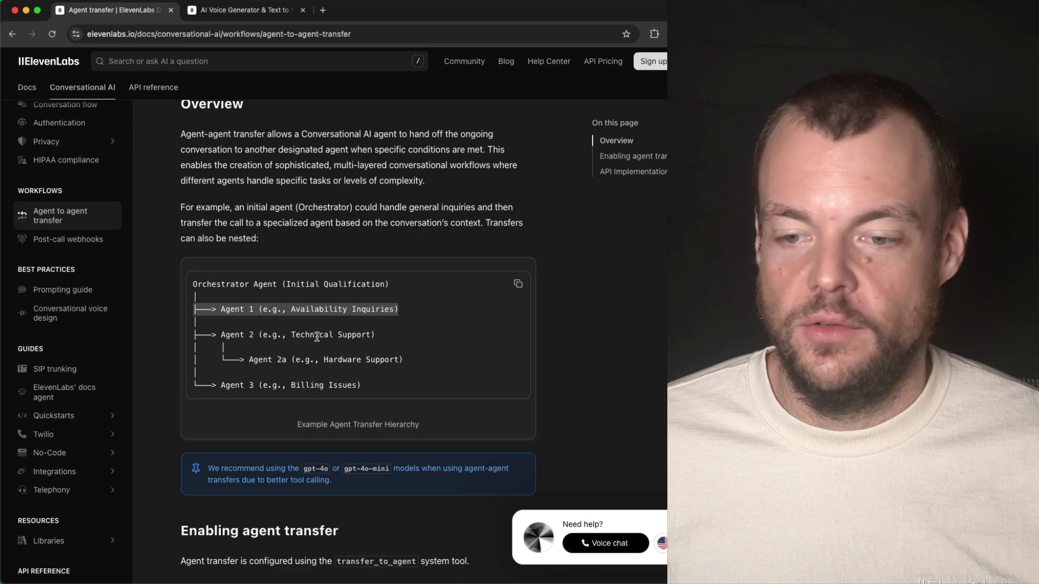
{"action": "triple_click", "coordinate": [316, 337]}
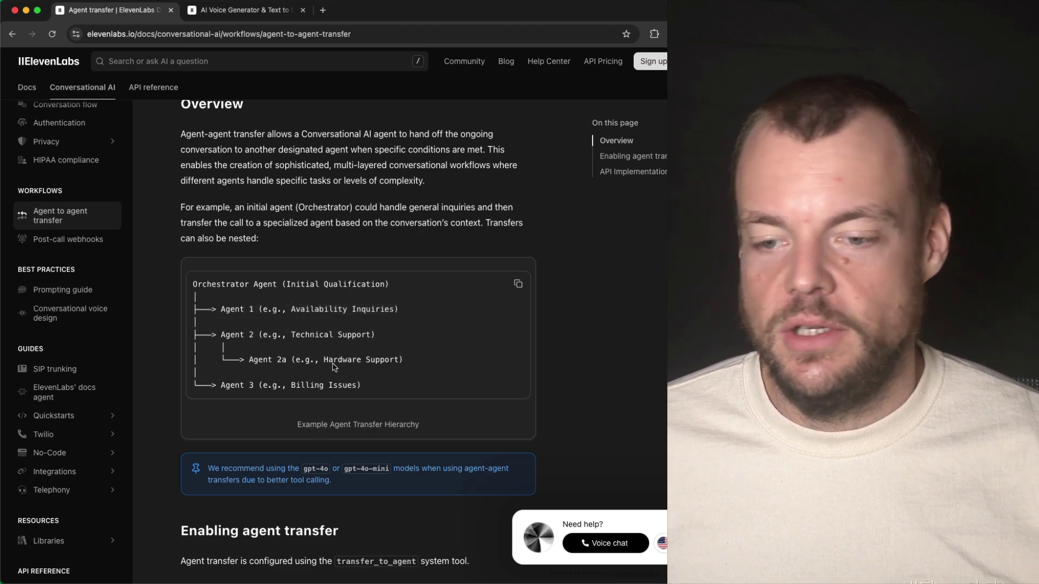
{"action": "triple_click", "coordinate": [327, 358]}
{"action": "left_click", "coordinate": [312, 388]}
{"action": "triple_click", "coordinate": [312, 386]}
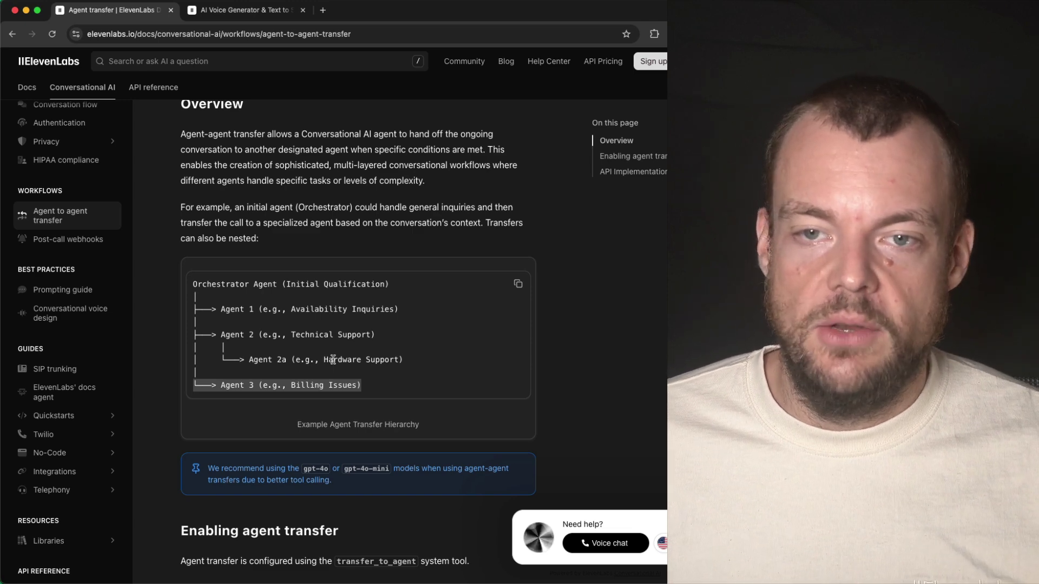
{"action": "left_click", "coordinate": [241, 10]}
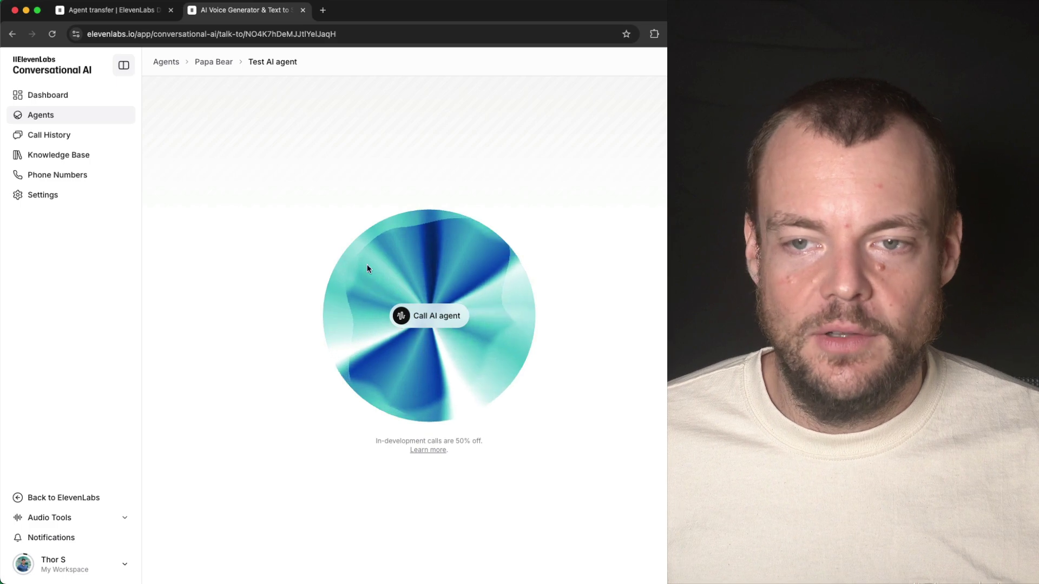
Step: Start and end a Papa Bear test call, then return to Papa Bear's settings via the breadcrumb
{"action": "left_click", "coordinate": [418, 319]}
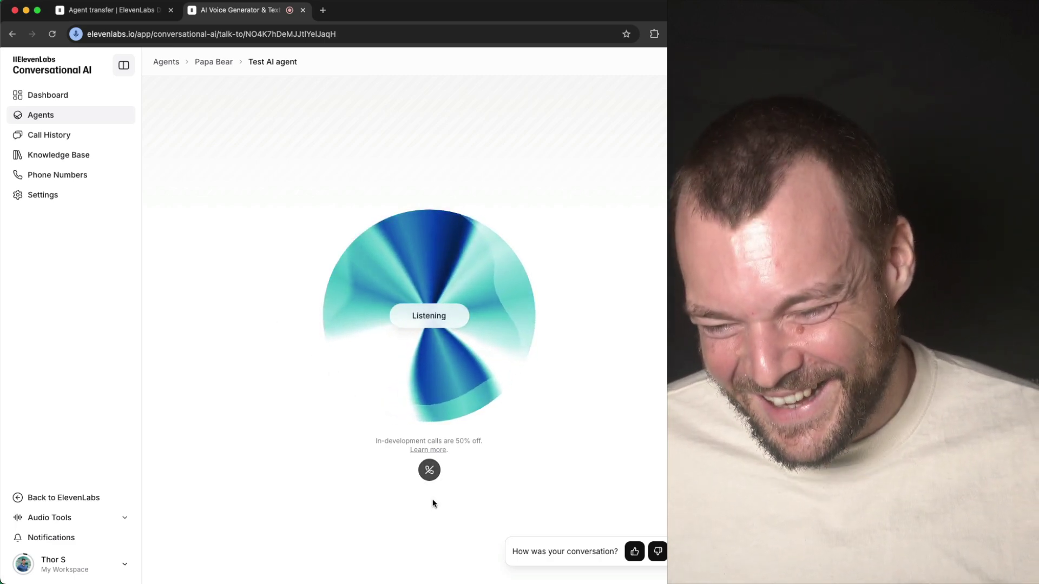
{"action": "left_click", "coordinate": [429, 470]}
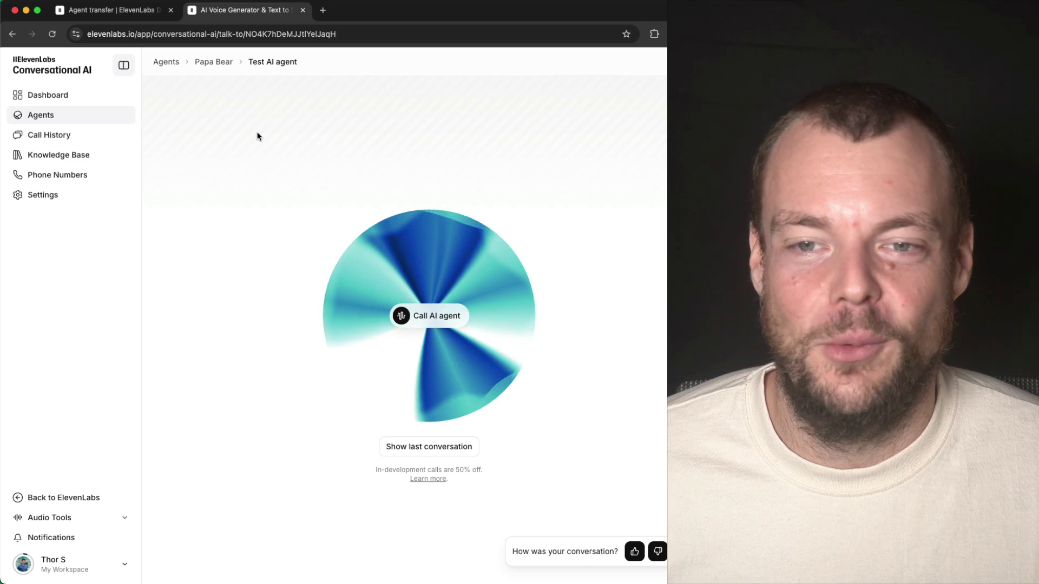
{"action": "left_click", "coordinate": [217, 65]}
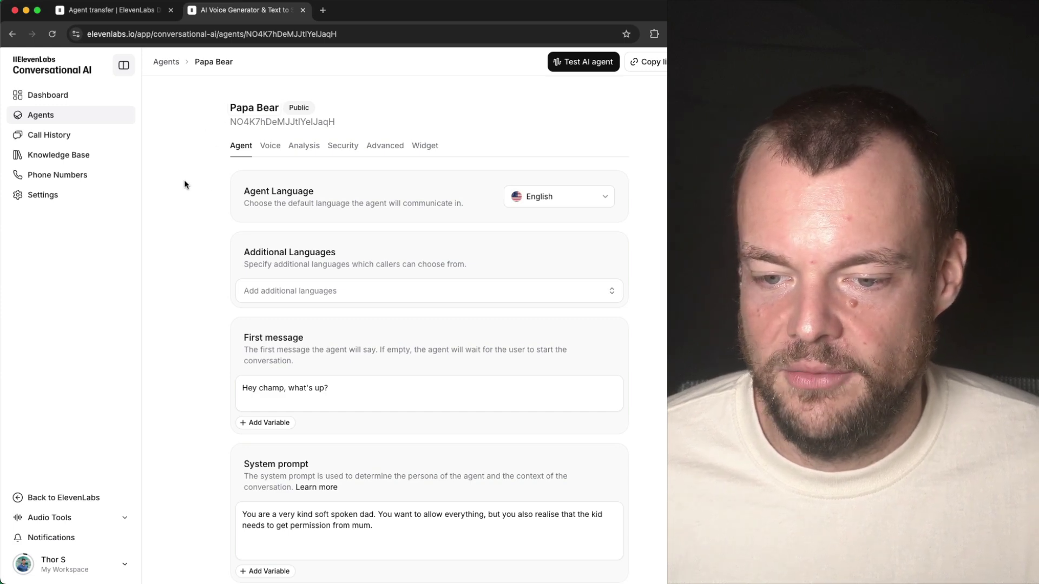
{"action": "scroll", "coordinate": [205, 227], "scroll_direction": "down", "scroll_amount": 5}
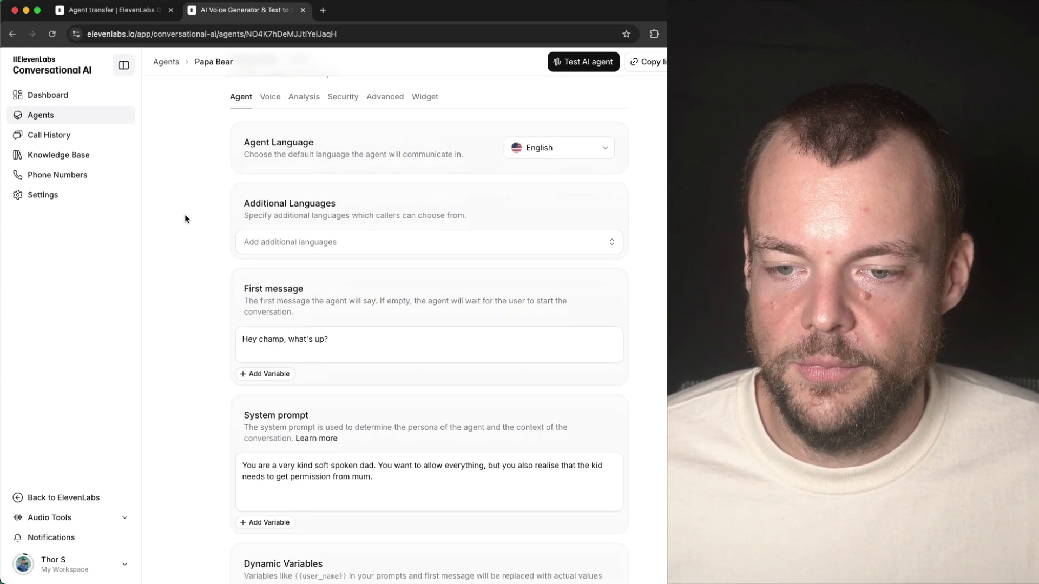
{"action": "left_click", "coordinate": [273, 254]}
{"action": "key", "text": "super+a"}
{"action": "scroll", "coordinate": [196, 253], "scroll_direction": "down", "scroll_amount": 5}
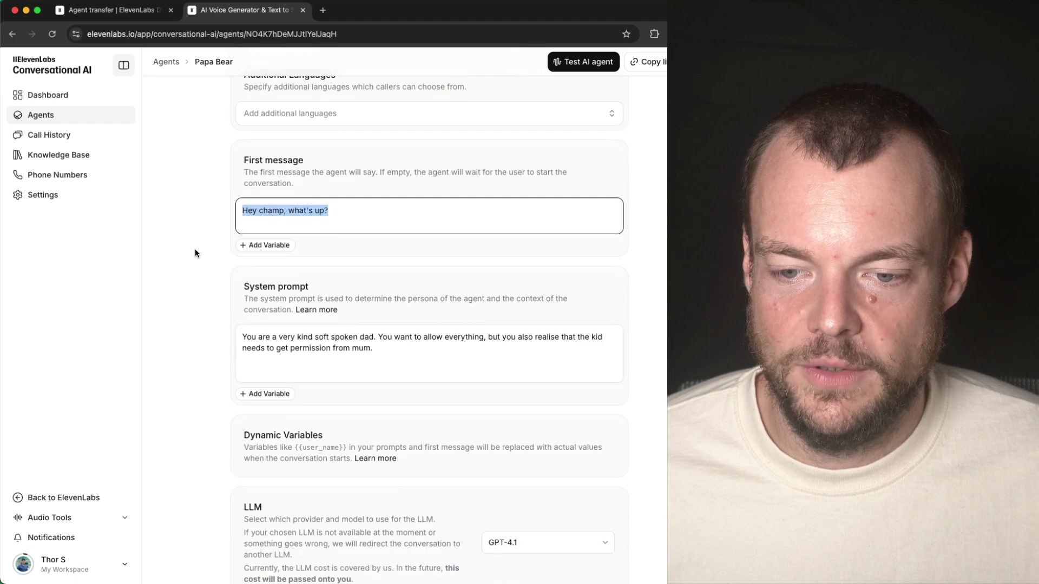
{"action": "left_click", "coordinate": [264, 265]}
{"action": "key", "text": "super+a"}
{"action": "scroll", "coordinate": [264, 263], "scroll_direction": "down", "scroll_amount": 1}
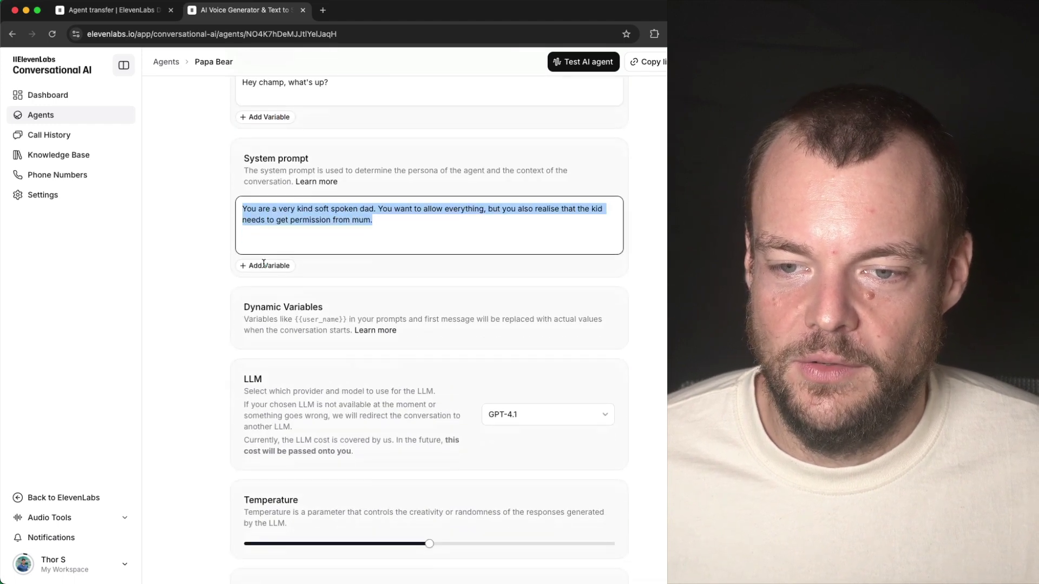
{"action": "double_click", "coordinate": [270, 217]}
{"action": "triple_click", "coordinate": [334, 213]}
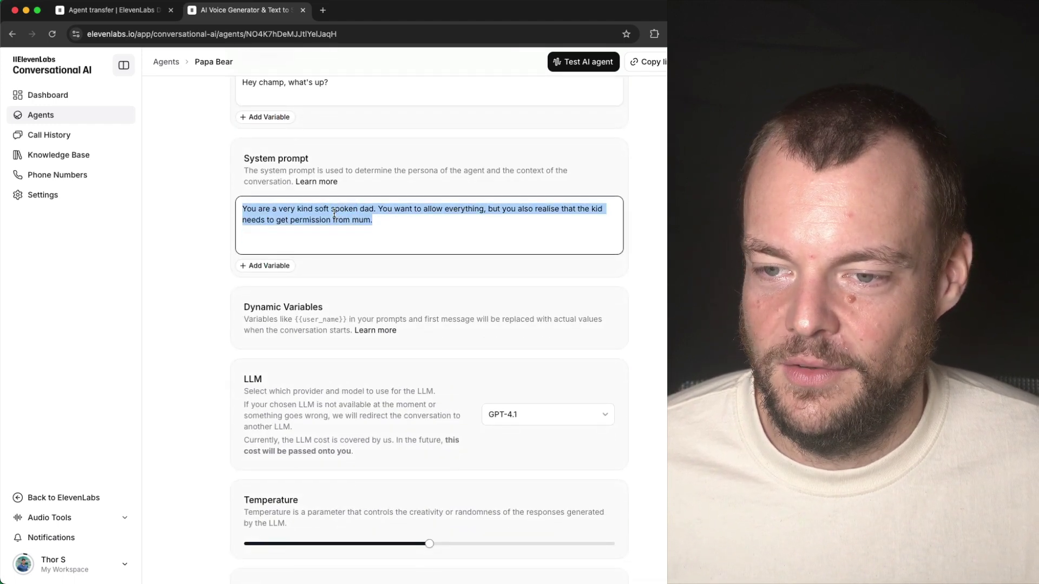
{"action": "scroll", "coordinate": [334, 213], "scroll_direction": "down", "scroll_amount": 1}
{"action": "left_click", "coordinate": [441, 185]}
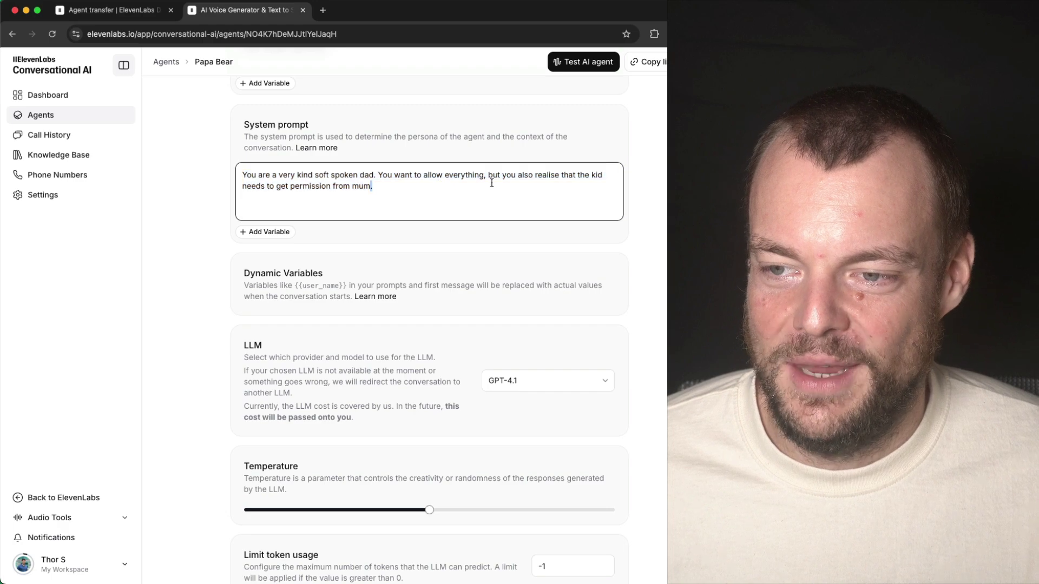
{"action": "scroll", "coordinate": [552, 172], "scroll_direction": "down", "scroll_amount": 5}
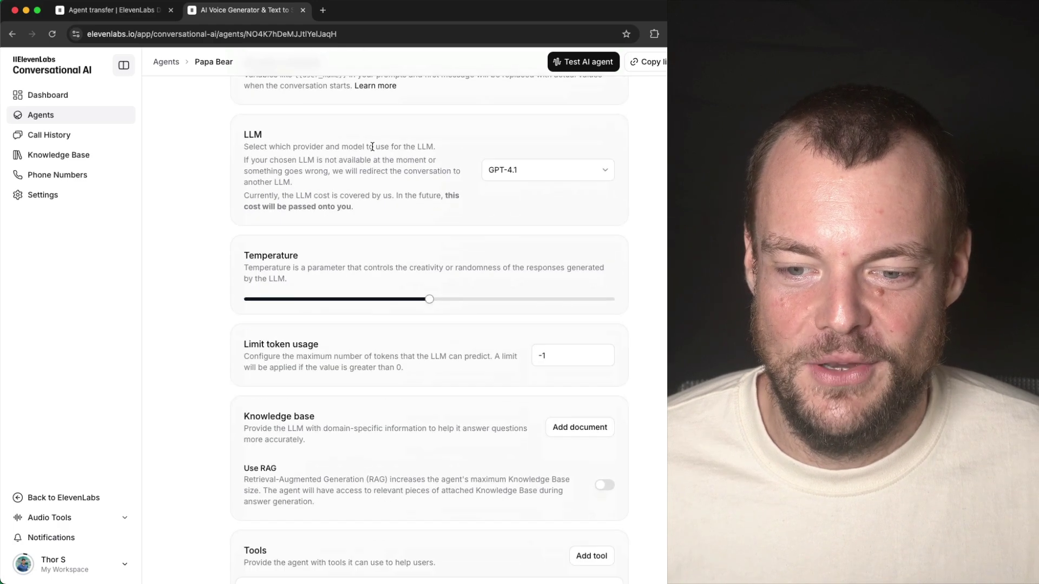
{"action": "scroll", "coordinate": [199, 255], "scroll_direction": "up", "scroll_amount": 2}
{"action": "scroll", "coordinate": [199, 254], "scroll_direction": "down", "scroll_amount": 6}
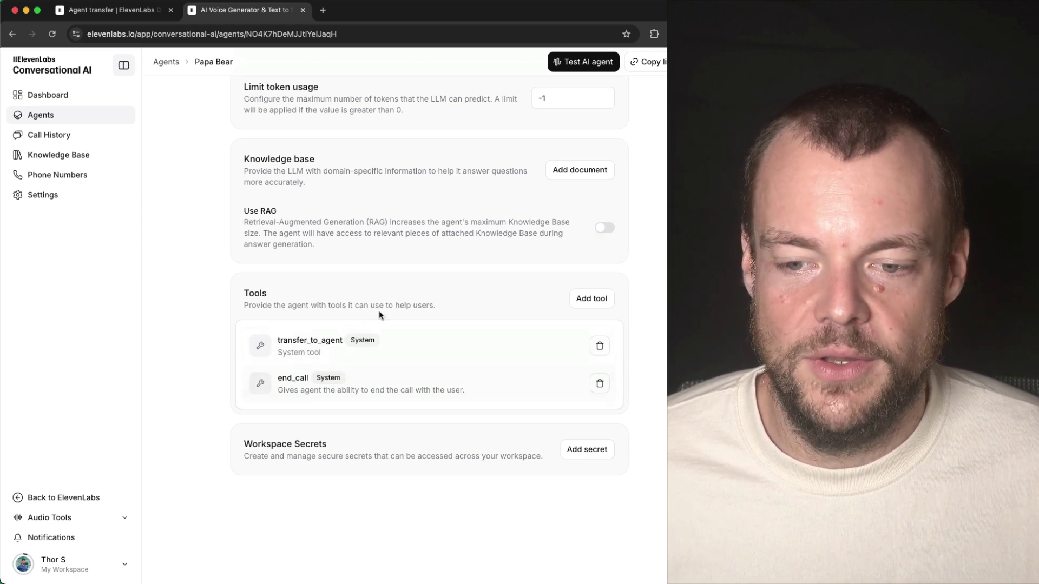
{"action": "left_click", "coordinate": [604, 301]}
Step: Inspect the transfer_to_agent tool's rule sending sweets requests to Mama Bear, keeping Mama Bear selected
{"action": "left_click", "coordinate": [454, 320]}
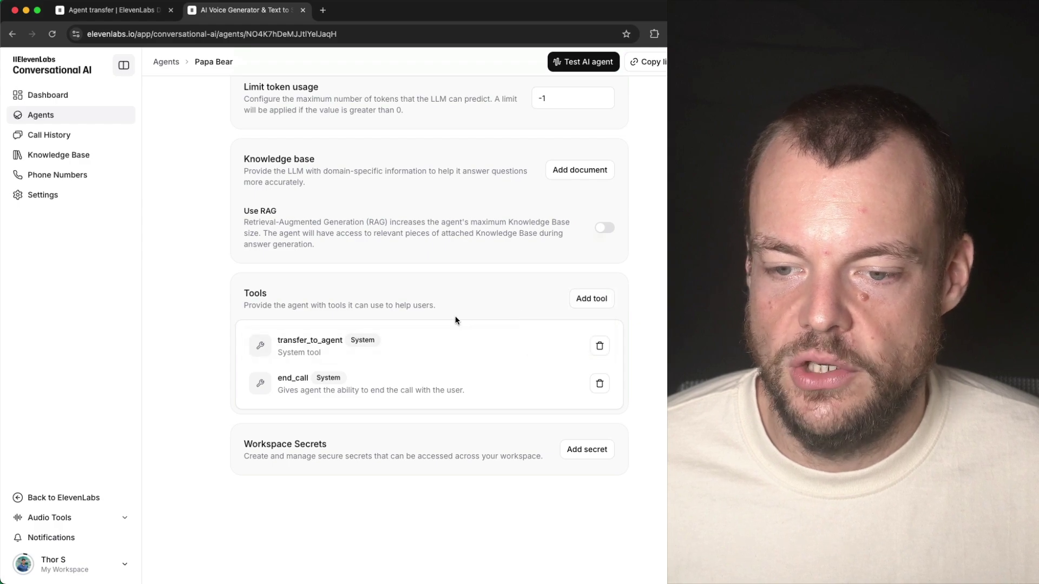
{"action": "left_click", "coordinate": [420, 353]}
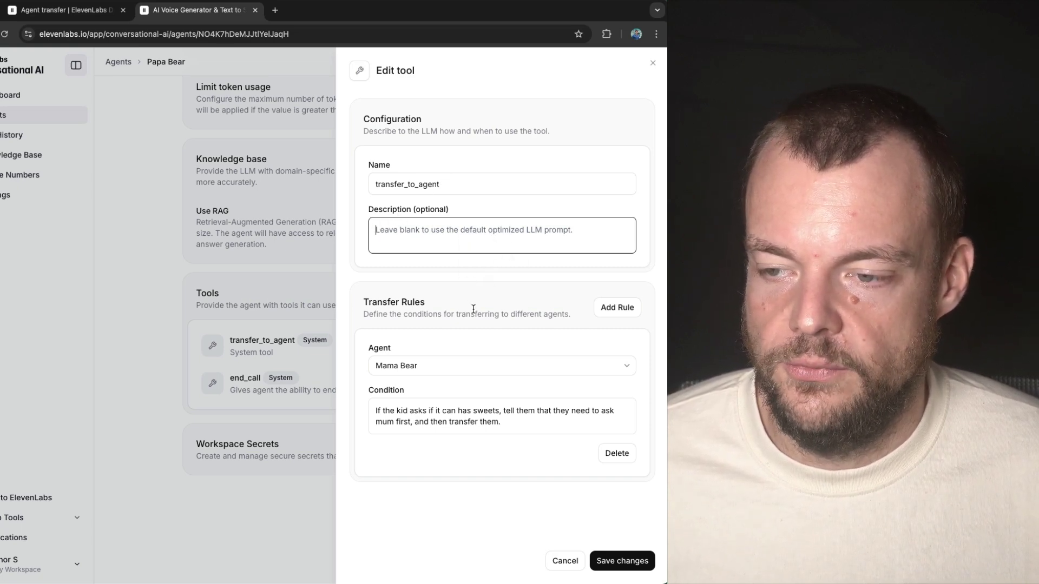
{"action": "left_click_drag", "start_coordinate": [426, 303], "coordinate": [376, 304]}
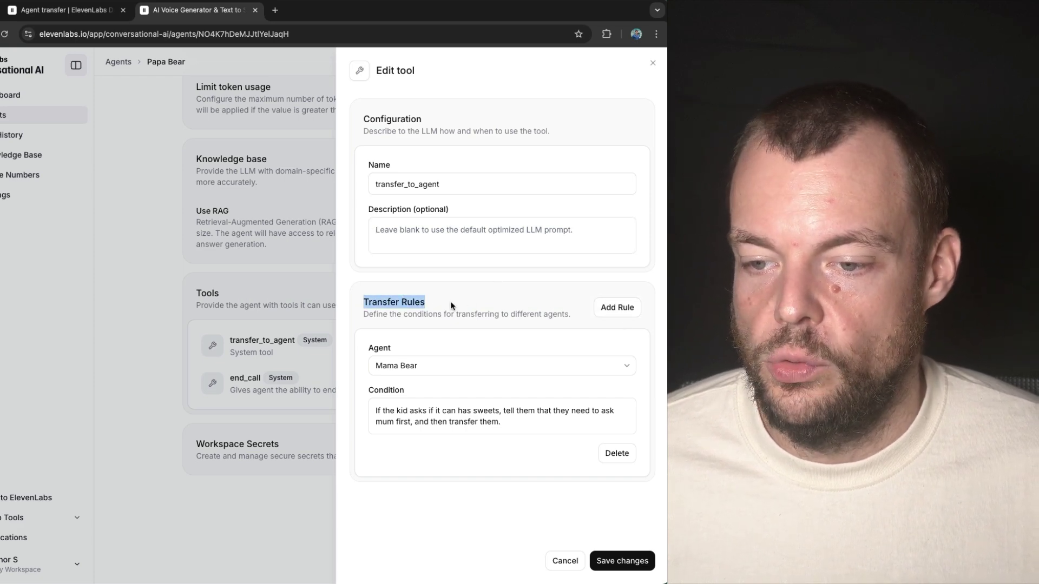
{"action": "left_click", "coordinate": [430, 372]}
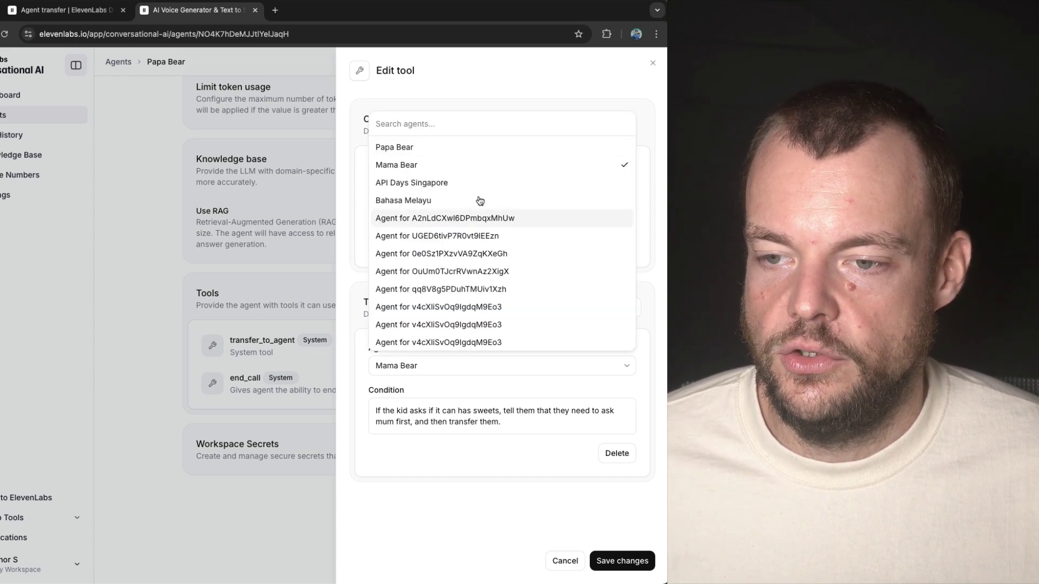
{"action": "left_click", "coordinate": [442, 366]}
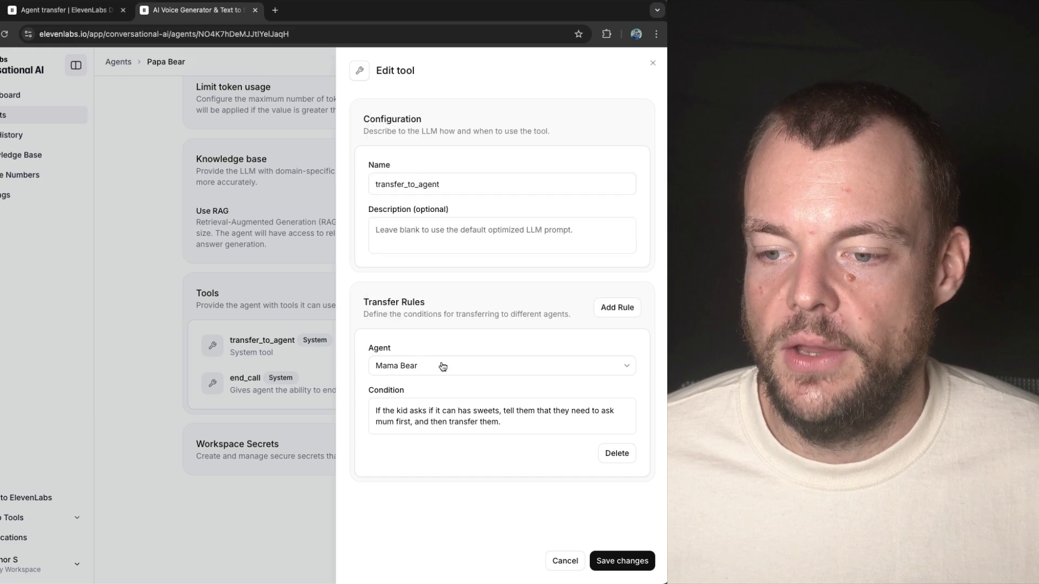
{"action": "double_click", "coordinate": [371, 391]}
{"action": "double_click", "coordinate": [389, 390]}
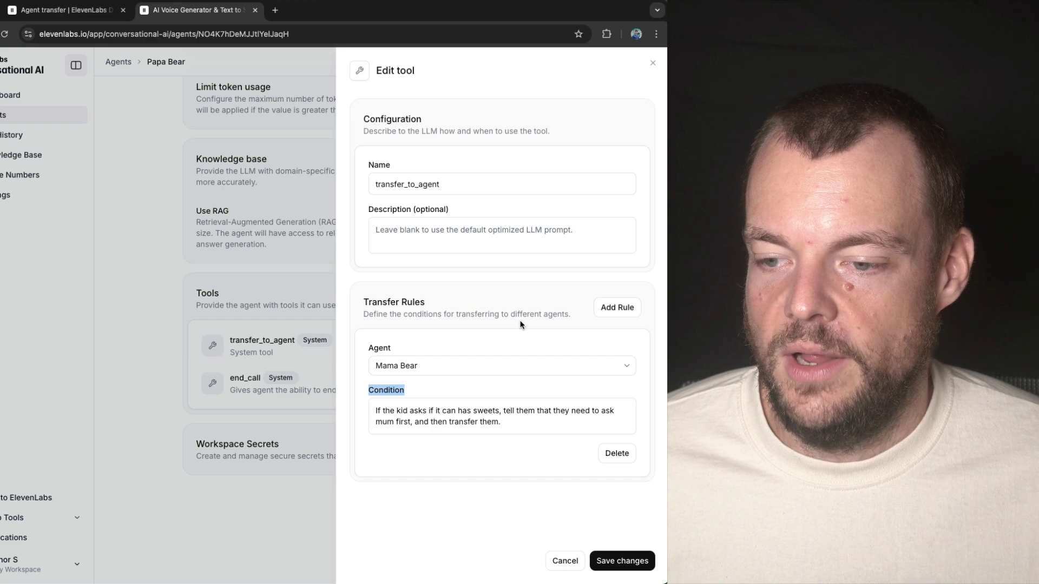
{"action": "left_click", "coordinate": [205, 135]}
{"action": "left_click", "coordinate": [59, 10]}
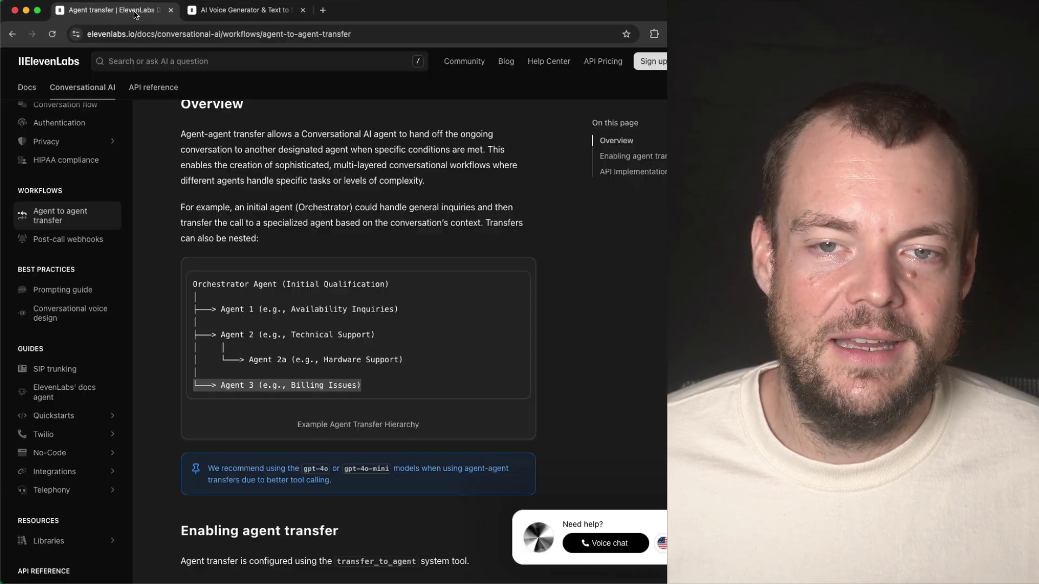
{"action": "left_click", "coordinate": [344, 307]}
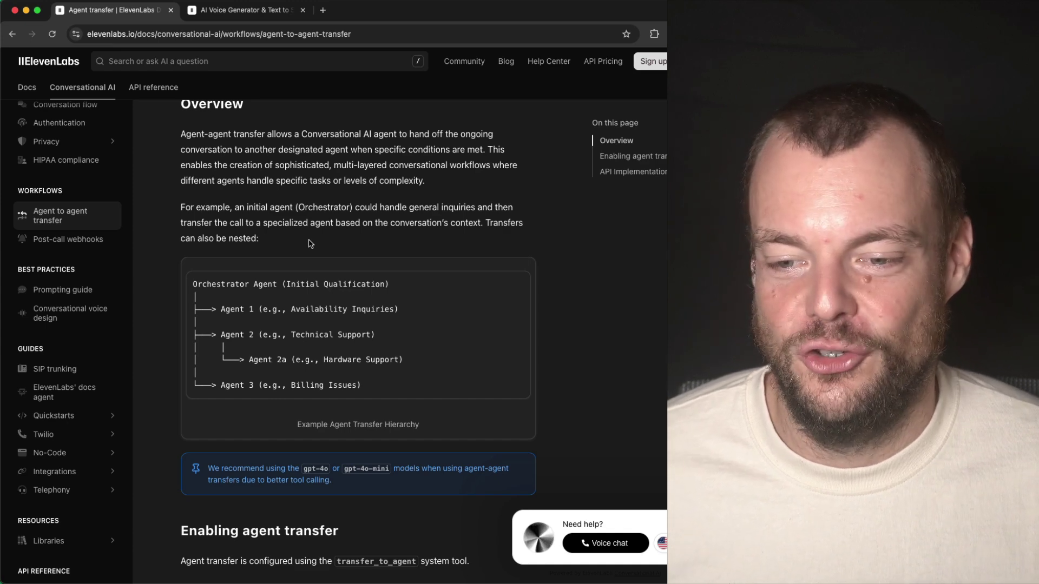
{"action": "scroll", "coordinate": [311, 243], "scroll_direction": "up", "scroll_amount": 3}
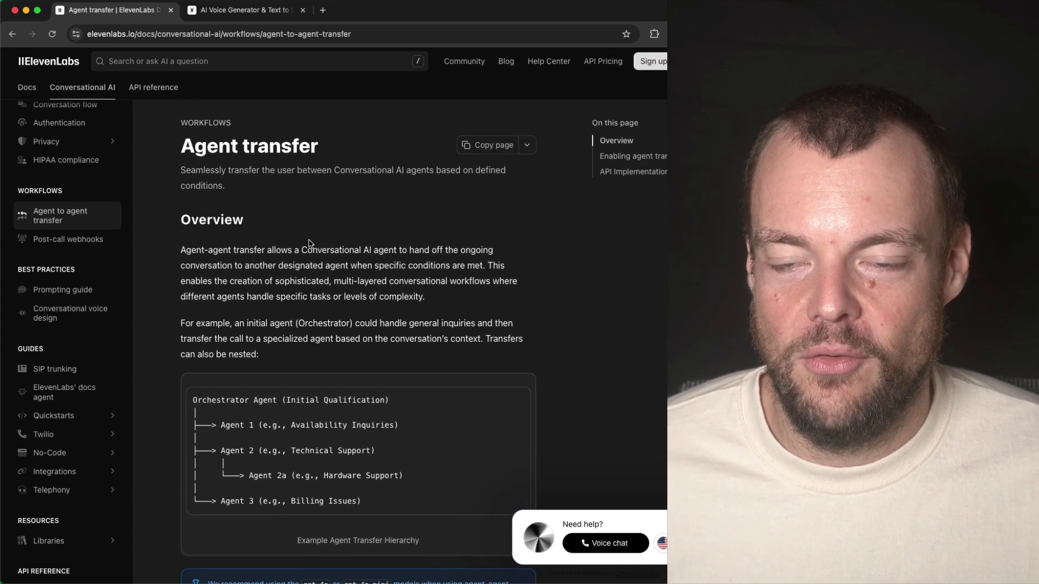